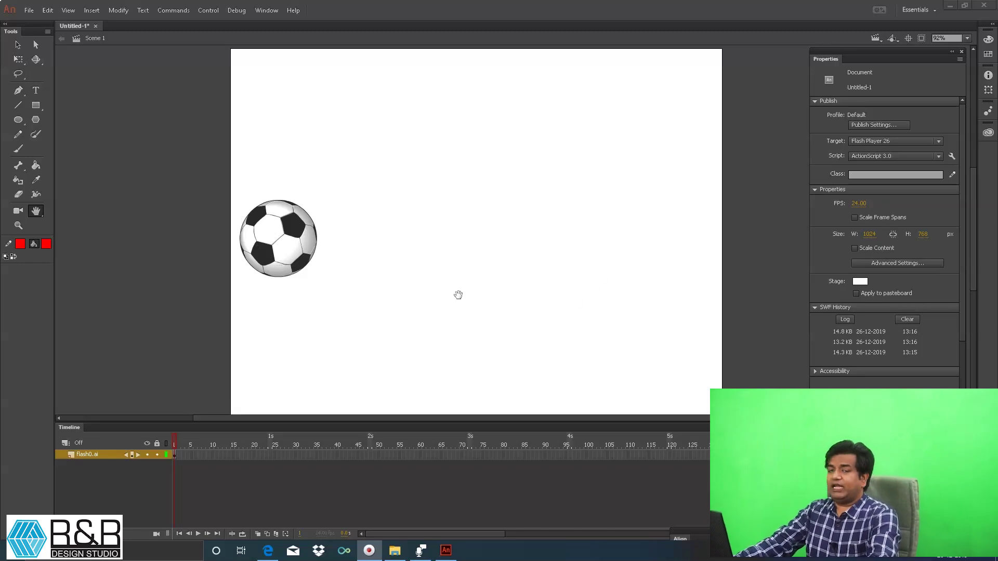
Insert a keyframe at frame 50 and create a classic tween from frame 1
left_click(17, 44)
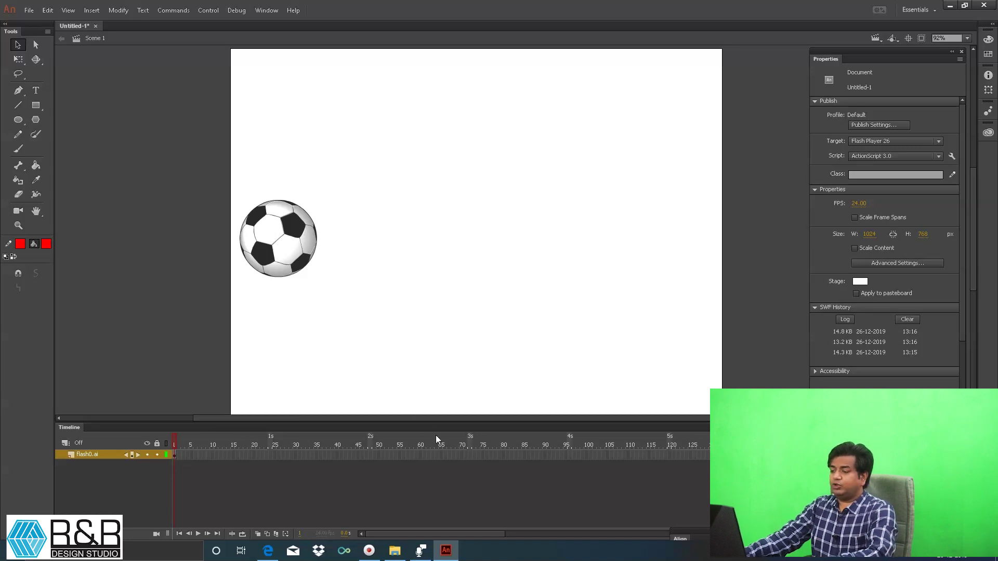
right_click(378, 456)
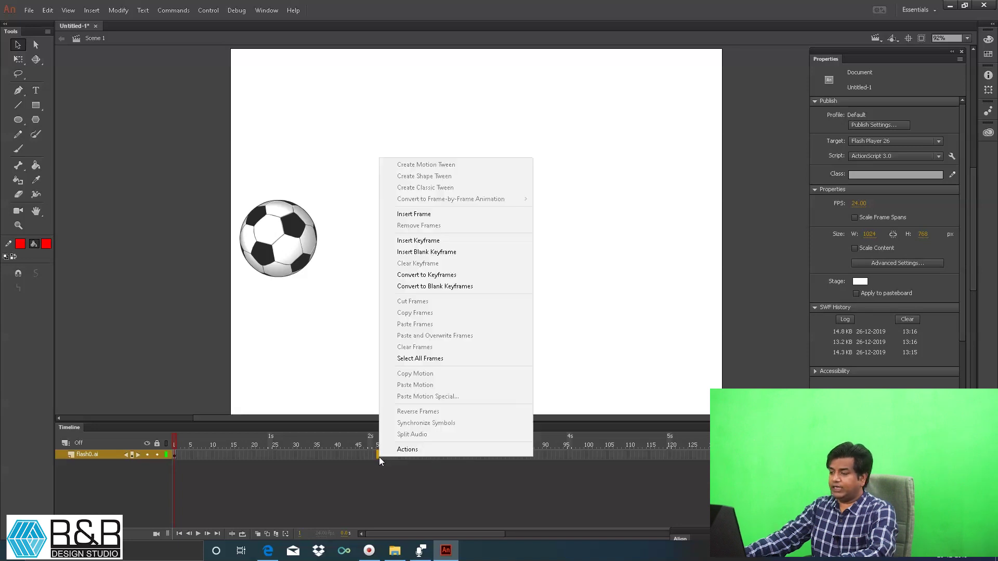
left_click(419, 241)
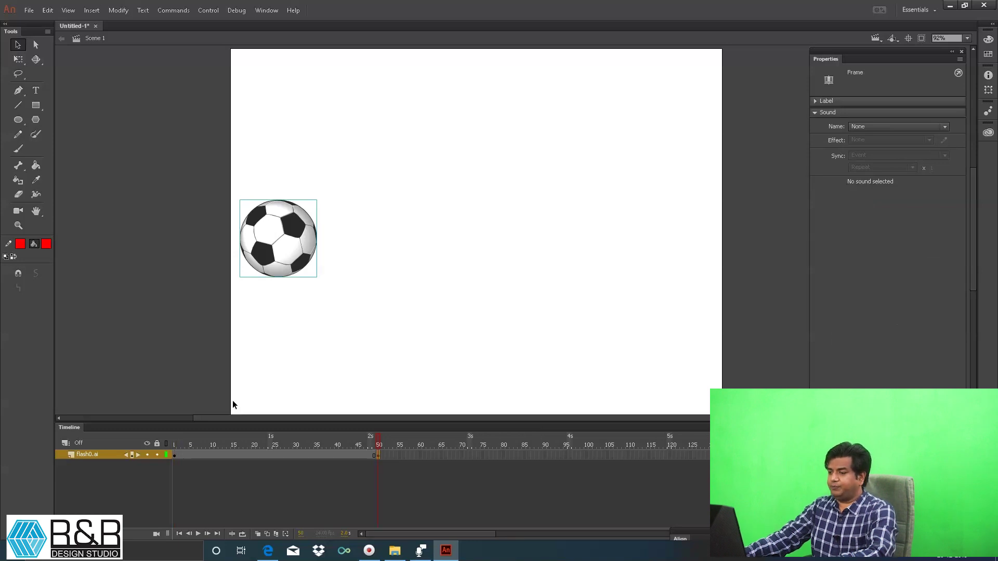
right_click(174, 454)
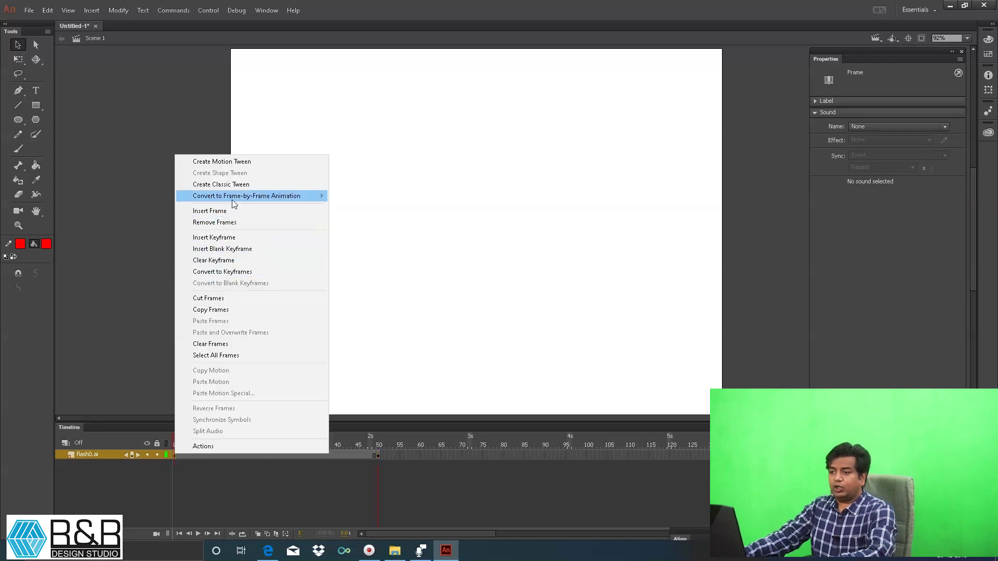
left_click(240, 187)
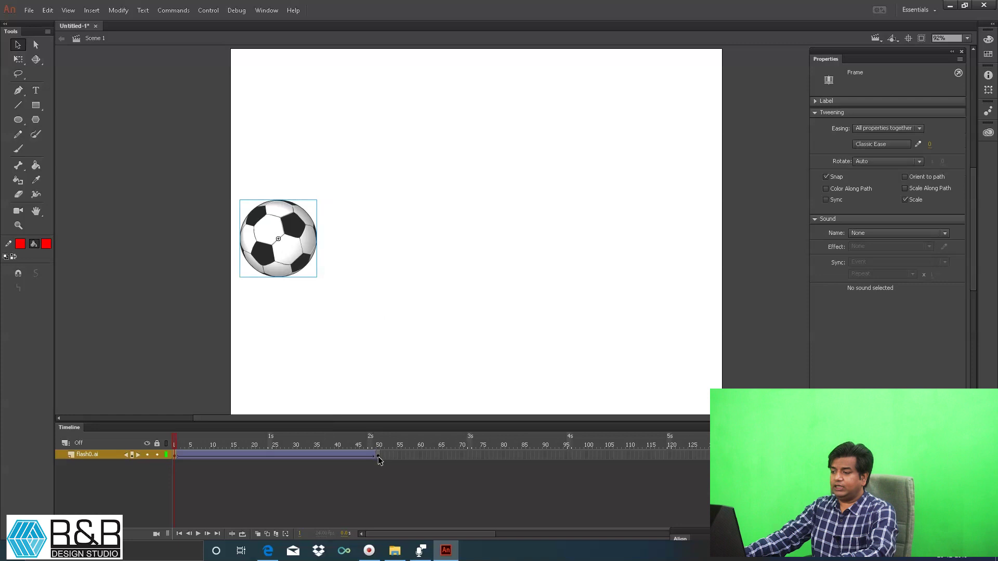
Apply a classic tween at frame 50, drag the ball to the stage's right edge, and test-play it
right_click(378, 456)
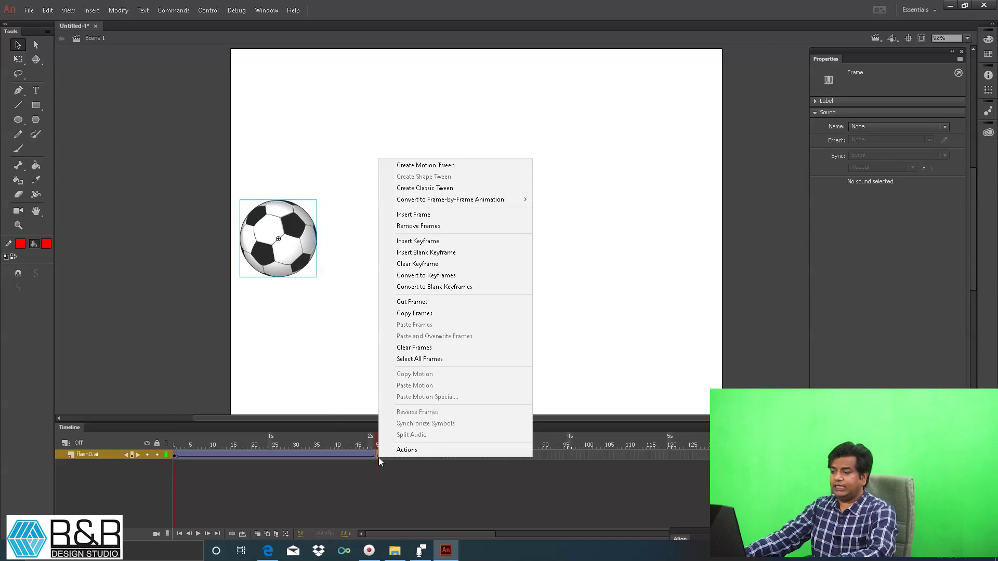
left_click(419, 189)
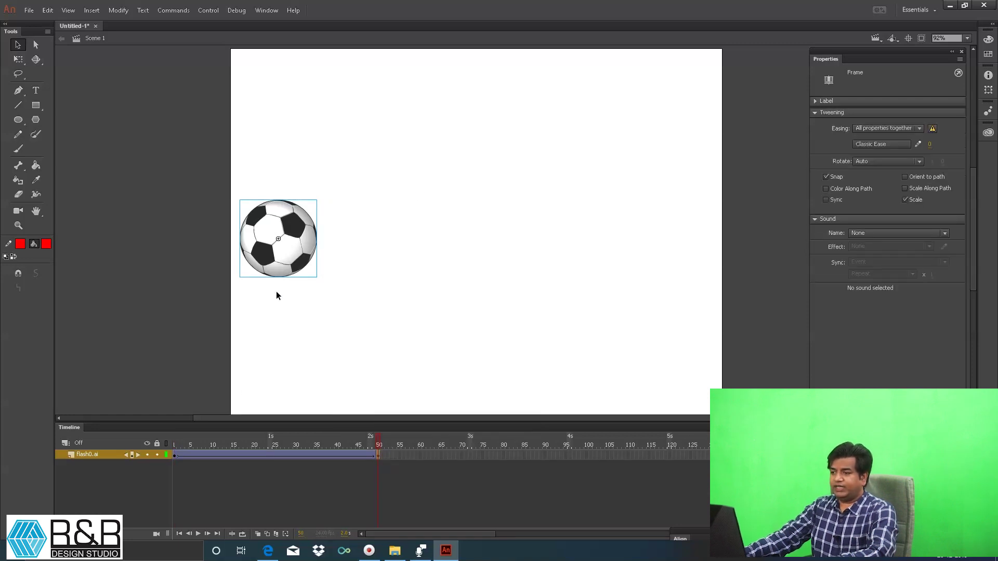
left_click(175, 456)
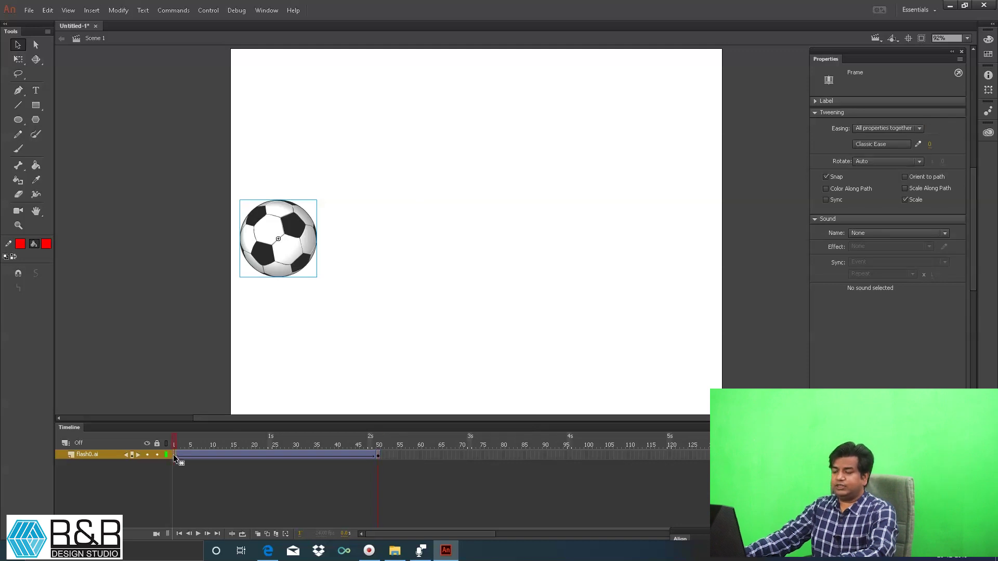
left_click(378, 456)
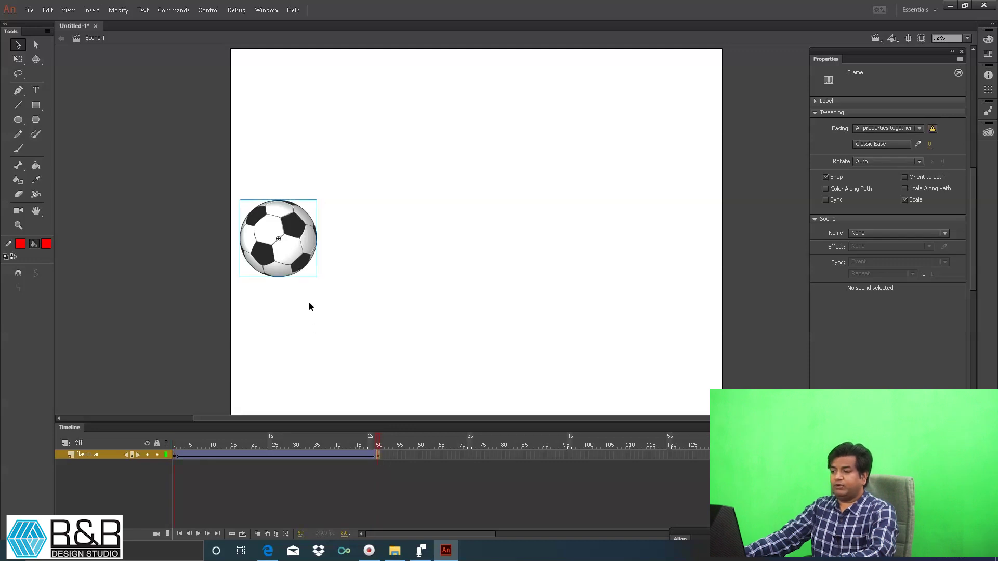
left_click_drag(294, 262, 686, 240)
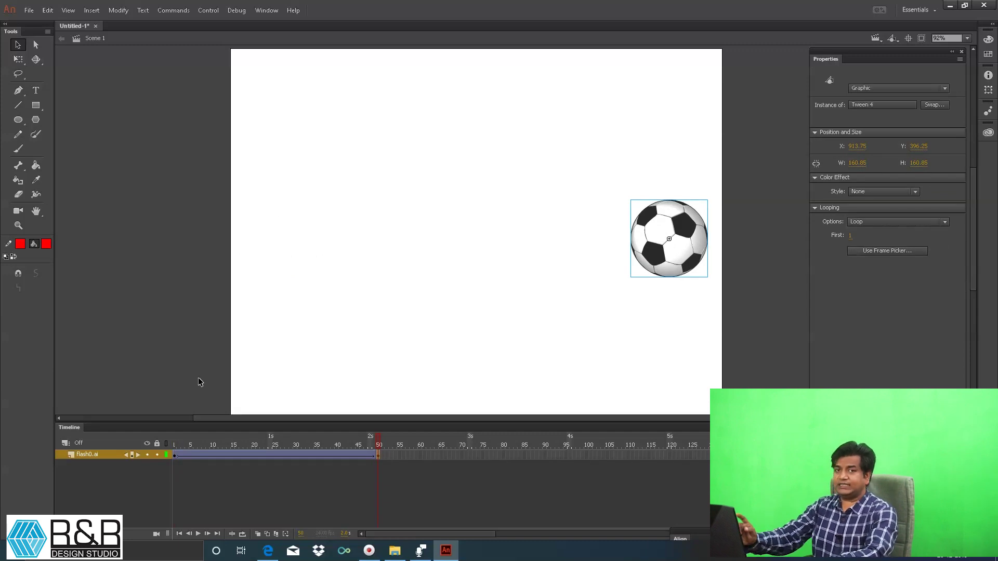
key("ctrl+Return")
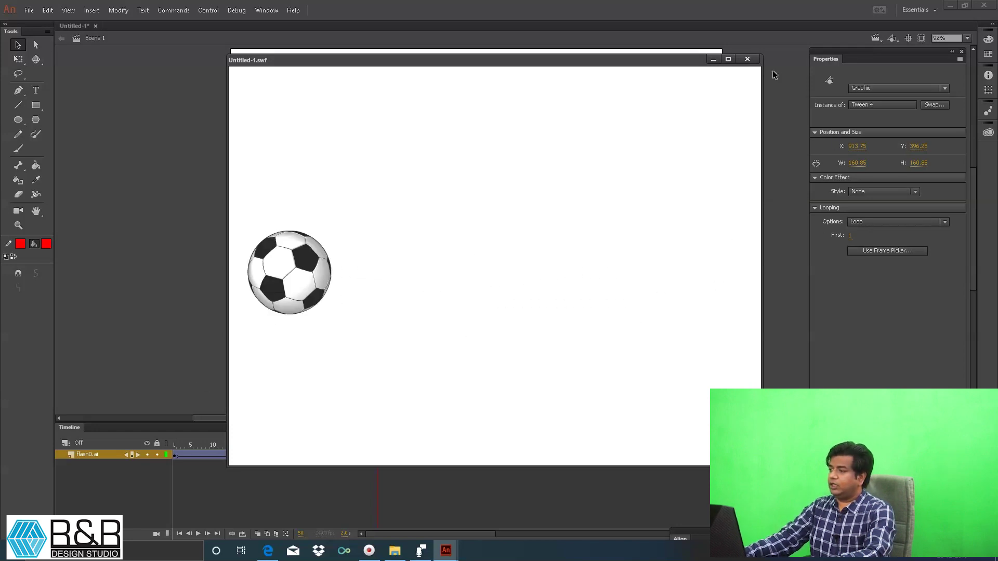
left_click(747, 59)
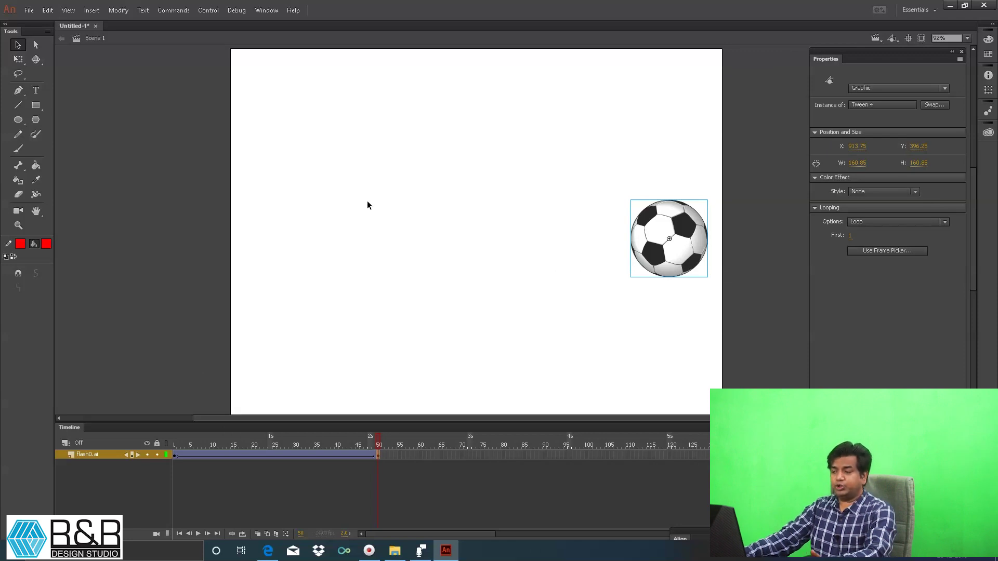
Set the tween's Rotate option to CW at both frame 1 and frame 50
left_click(176, 456)
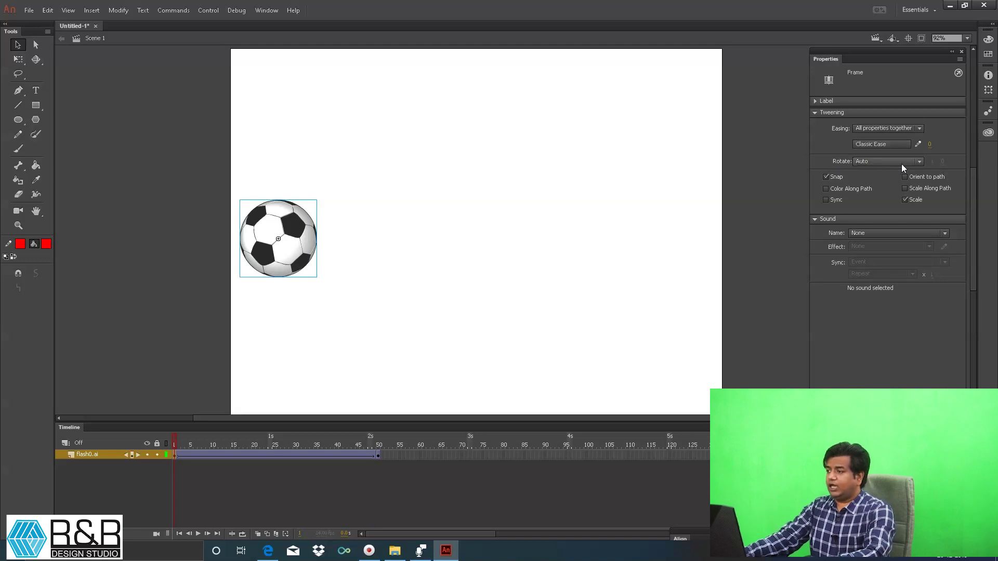
left_click(914, 160)
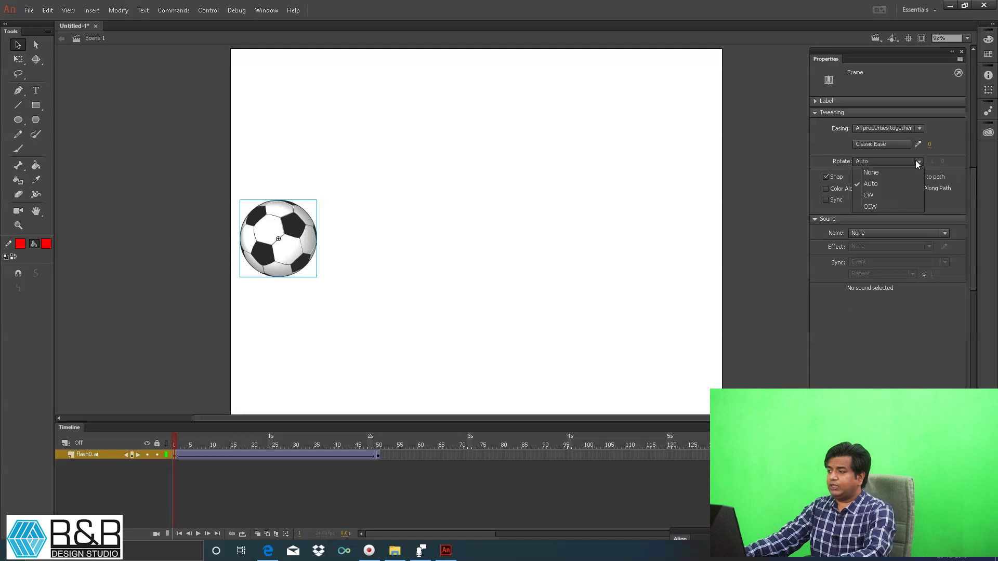
left_click(879, 195)
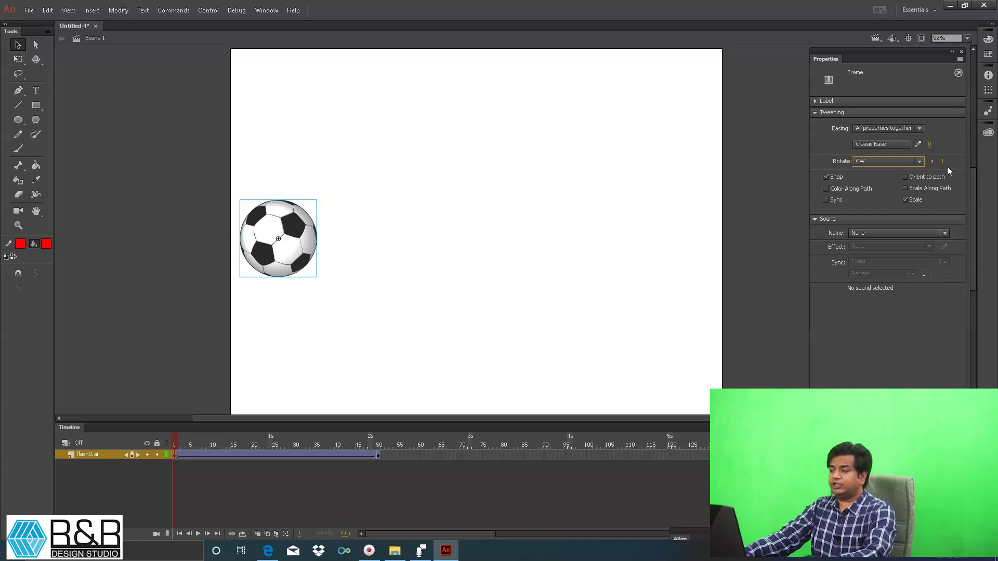
left_click(378, 457)
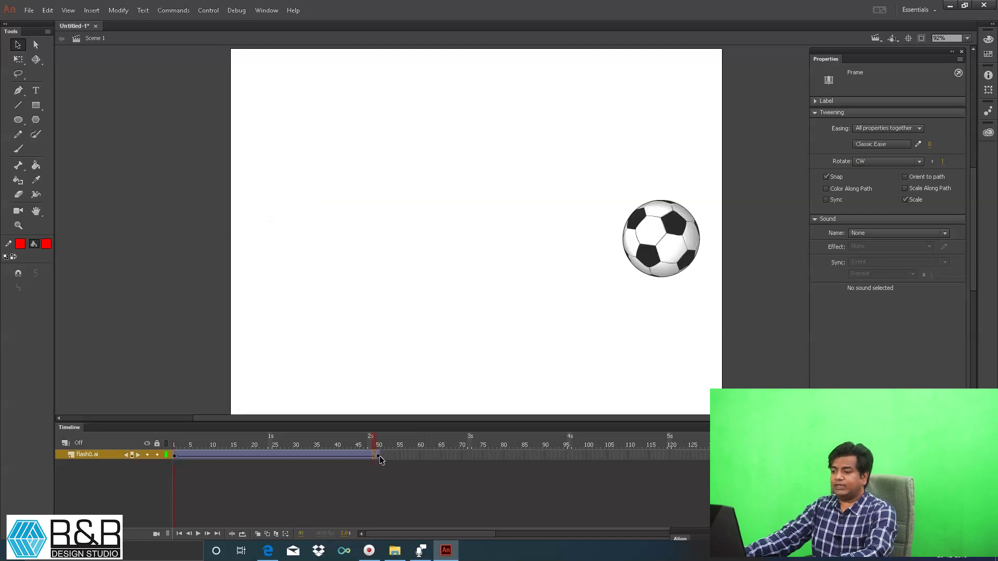
left_click(872, 163)
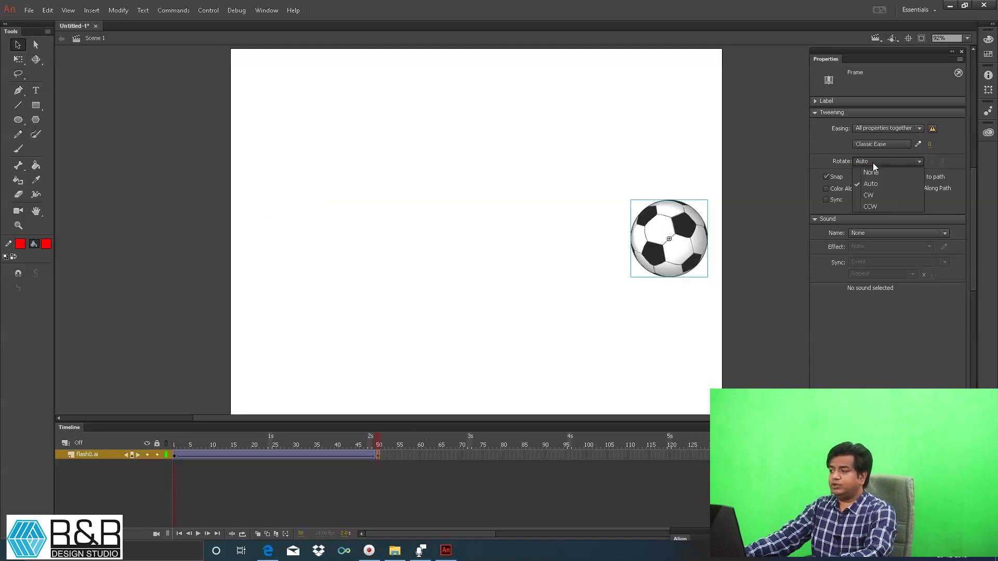
left_click(875, 198)
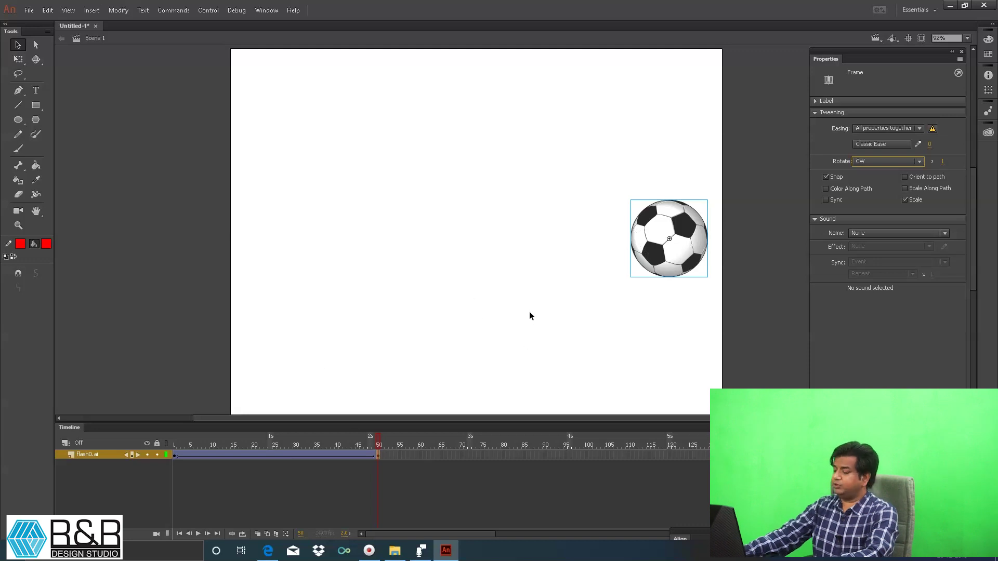
key("ctrl+Return")
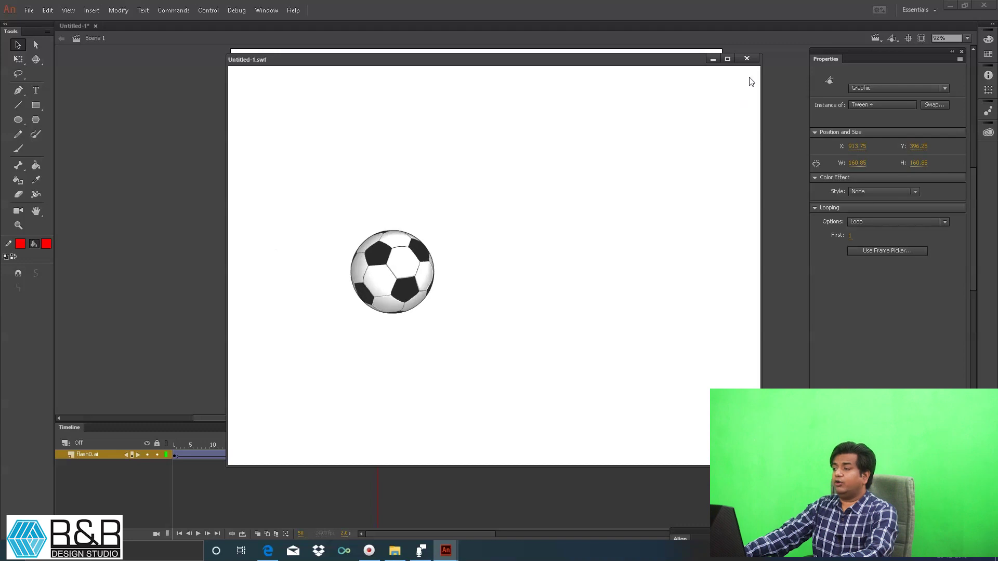
left_click(746, 59)
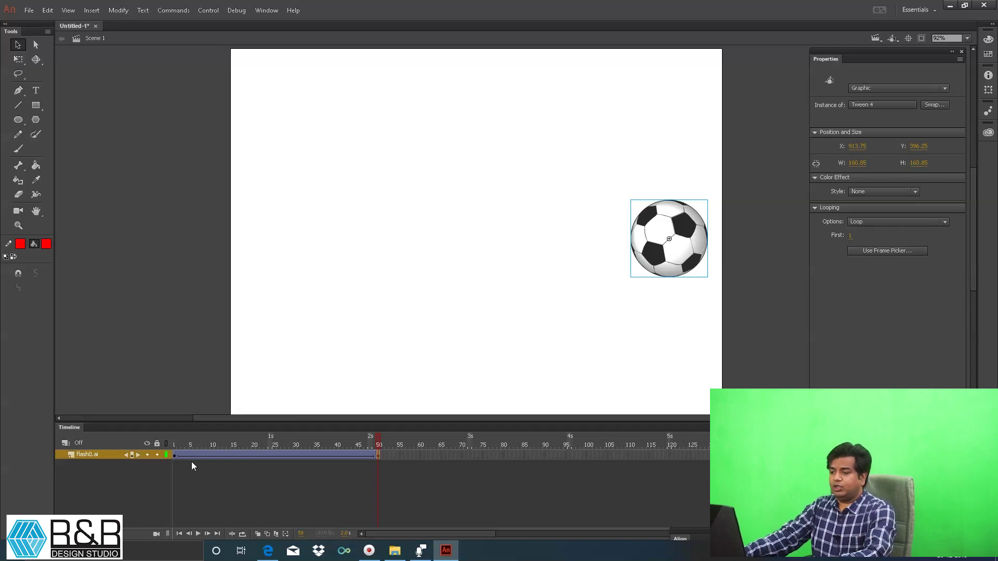
At frame 50, give the ball an Alpha colour effect of 0%
left_click(175, 455)
left_click(175, 454)
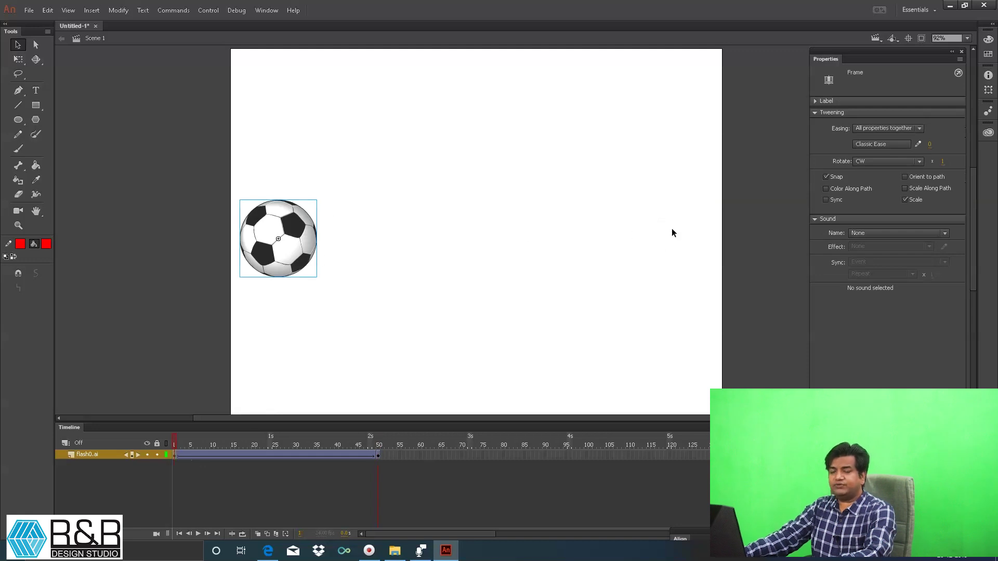
left_click(378, 455)
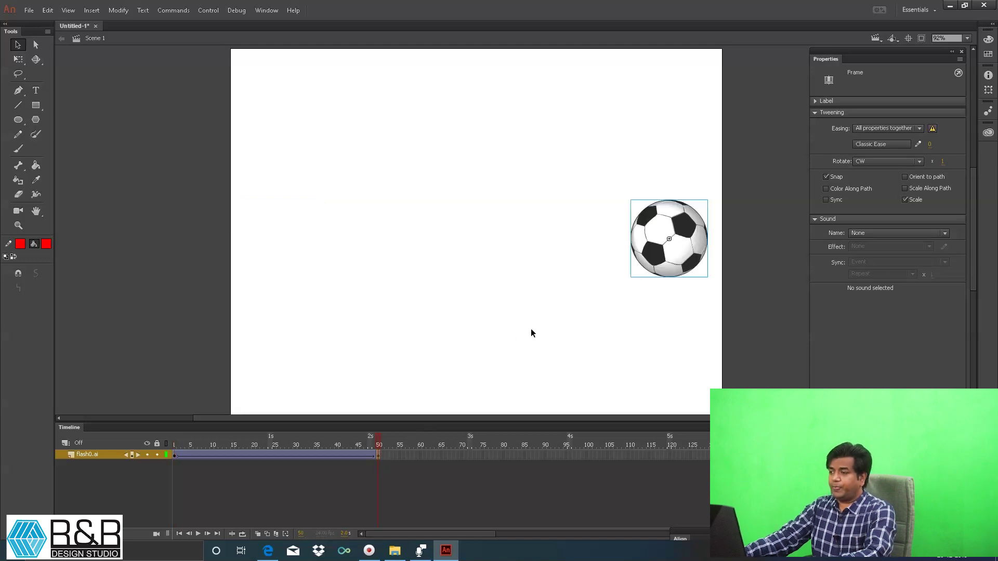
left_click(665, 251)
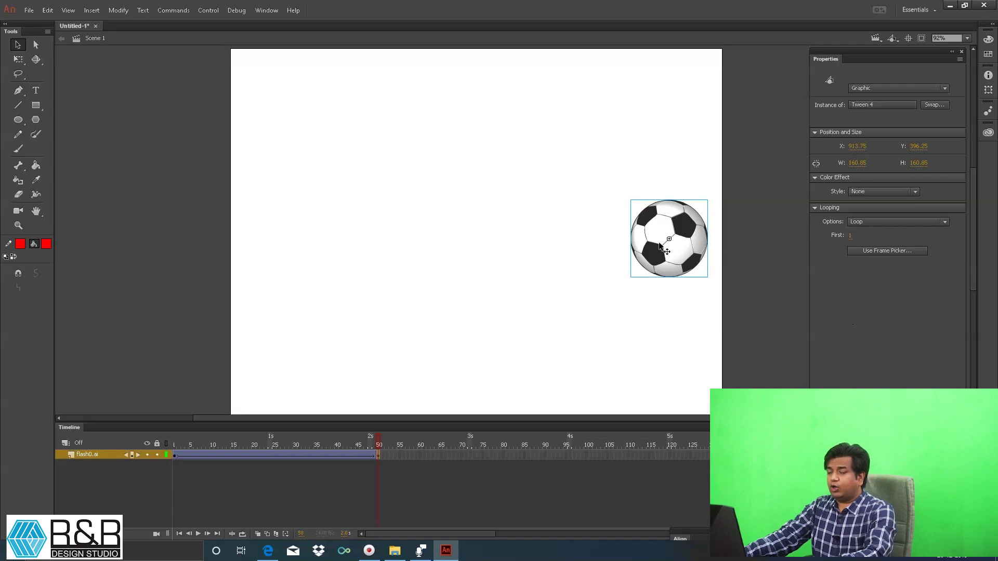
left_click(862, 190)
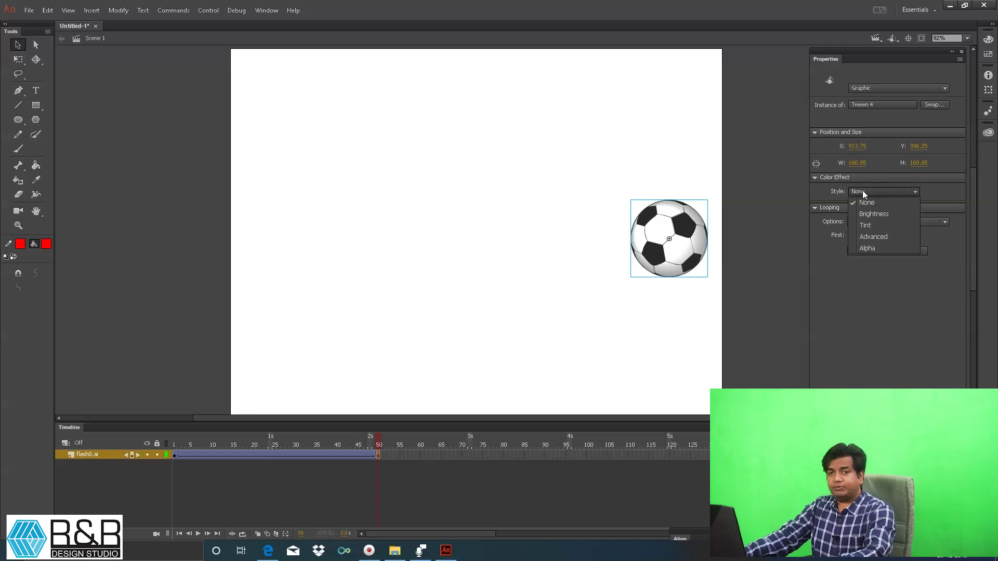
left_click(874, 249)
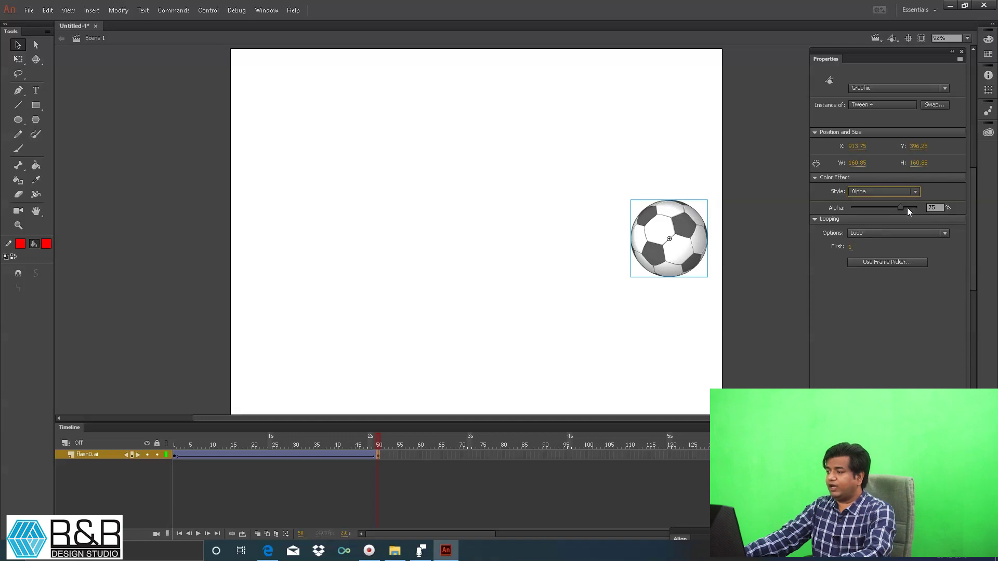
left_click_drag(900, 206, 843, 207)
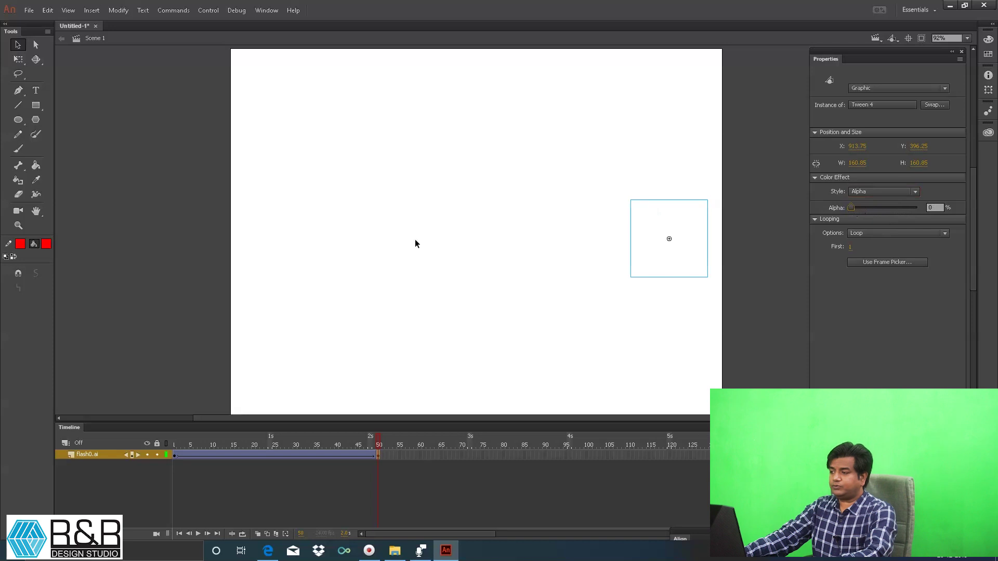
Test-play the finished animation, close the preview, and scrub the playhead back to frame 1
key("ctrl+Return")
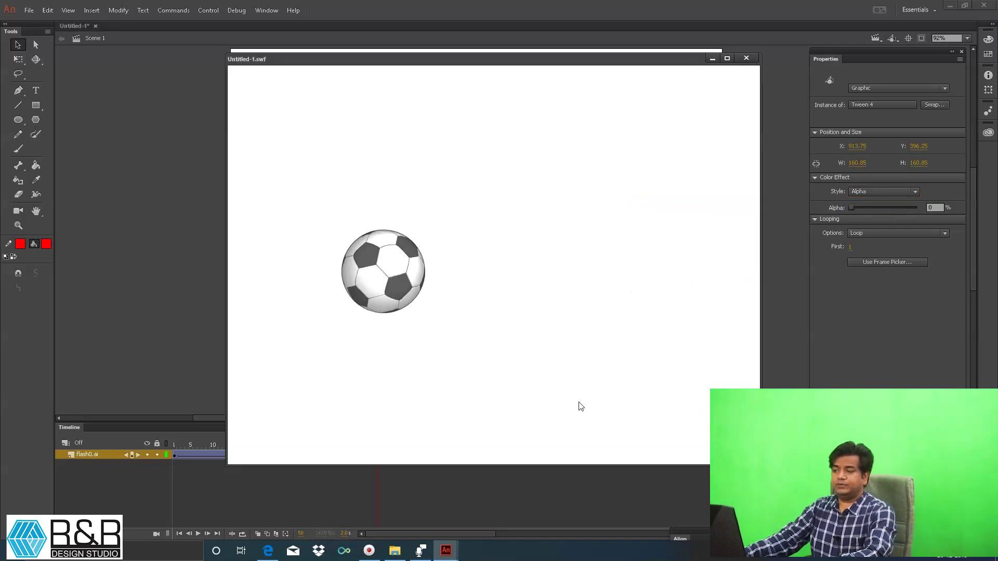
left_click(747, 58)
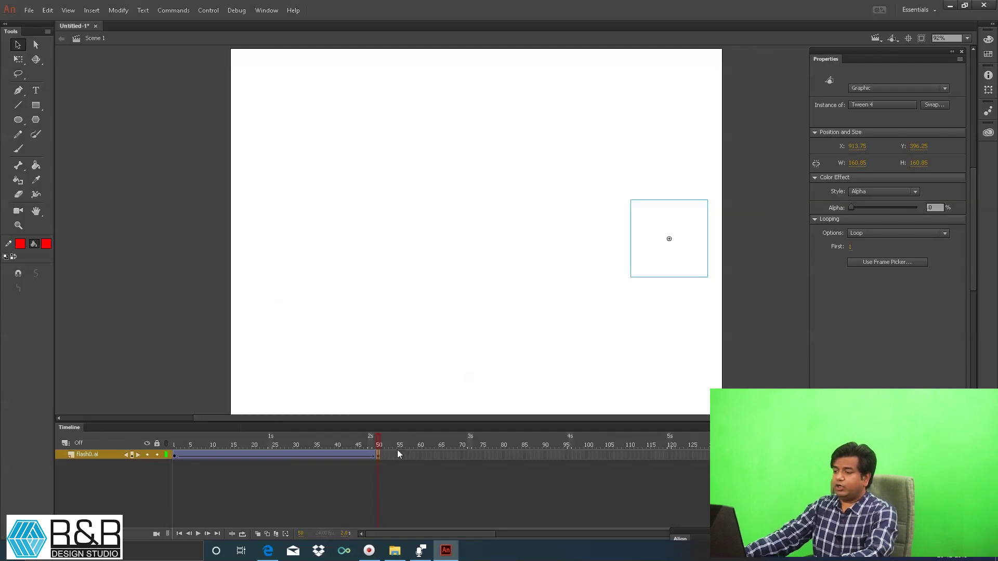
left_click_drag(339, 445, 146, 443)
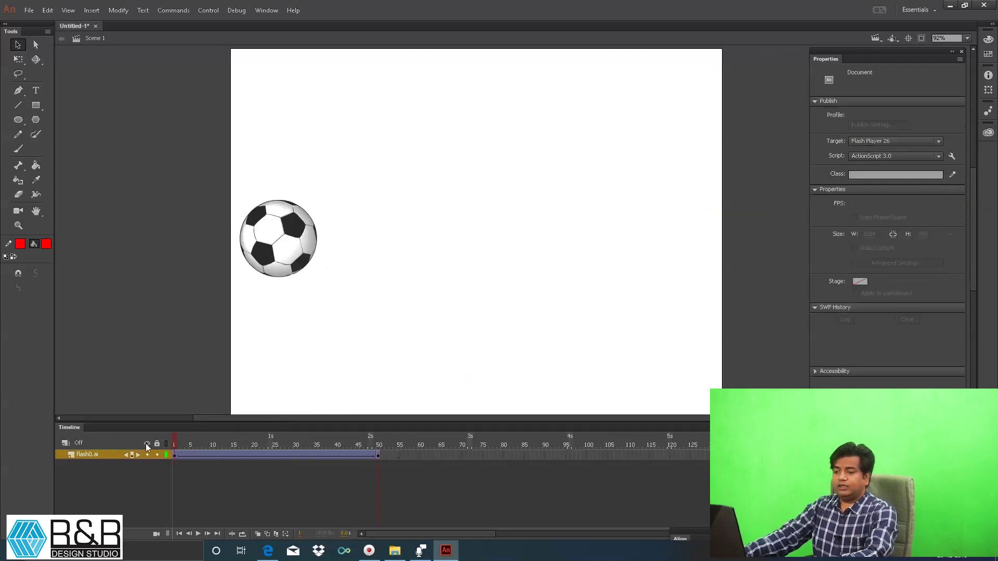